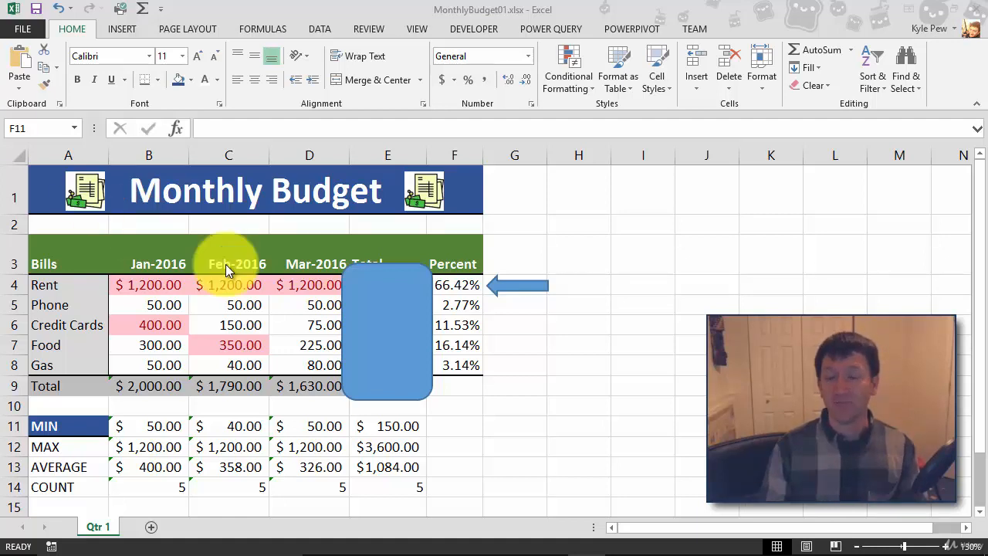
Remove the fill from the blue rounded rectangle covering the Total column.
left_click(364, 283)
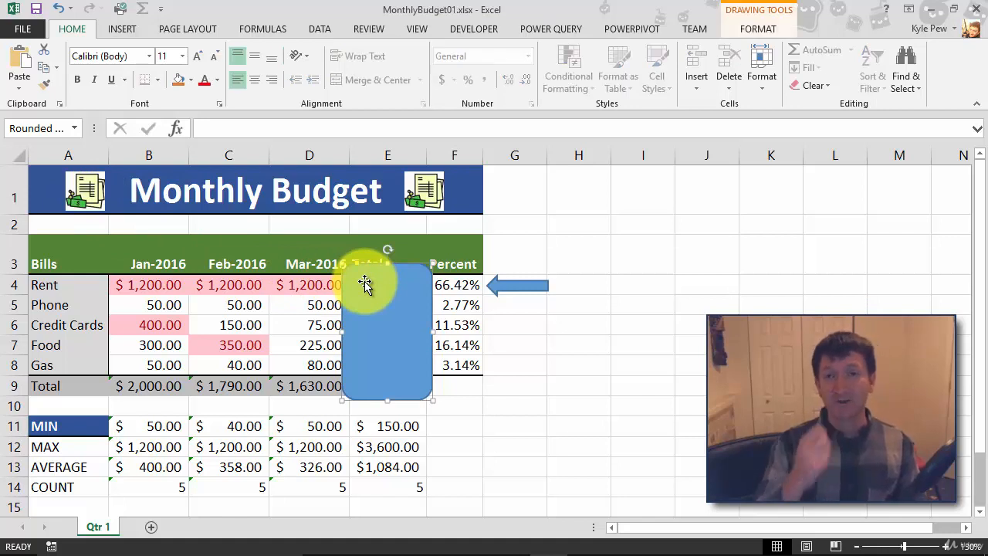
left_click(757, 28)
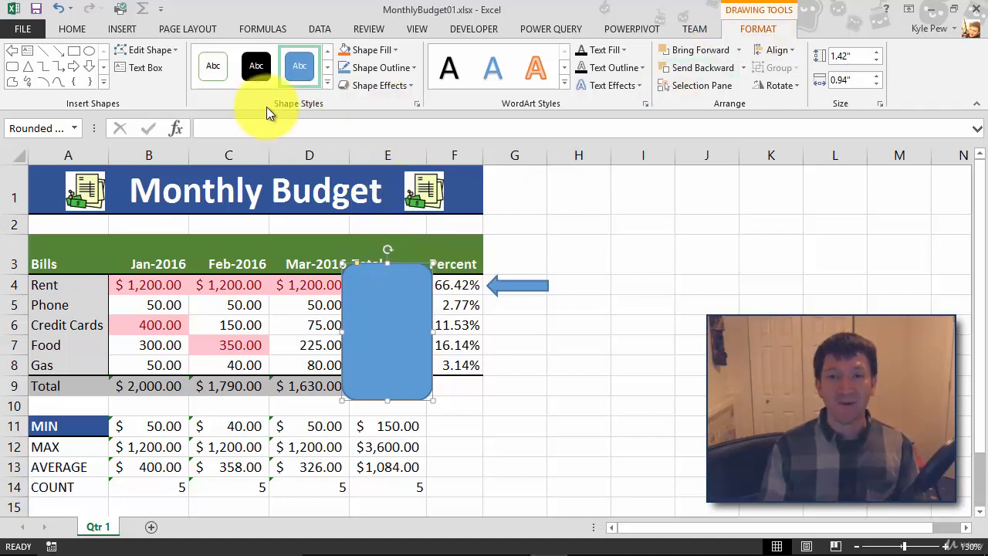
left_click(397, 49)
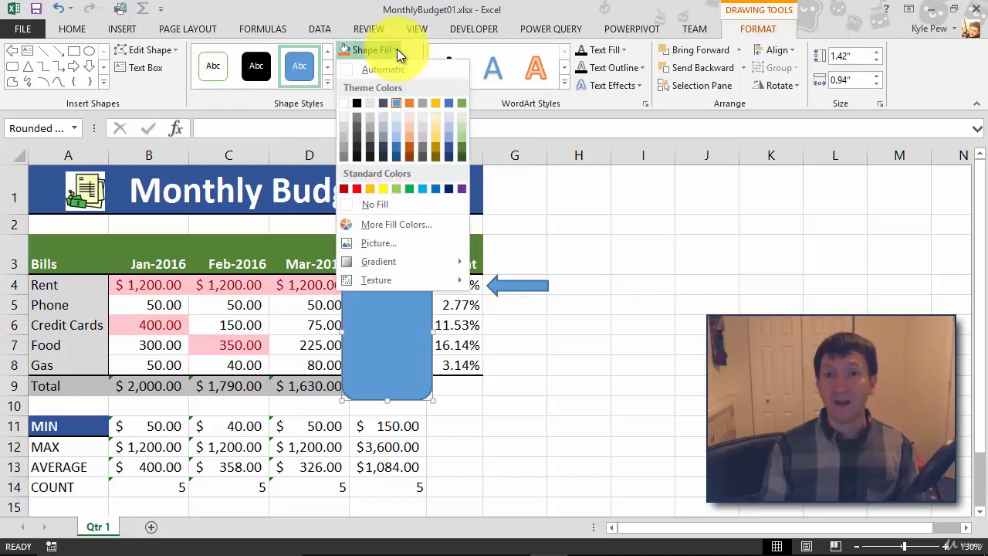
left_click(363, 207)
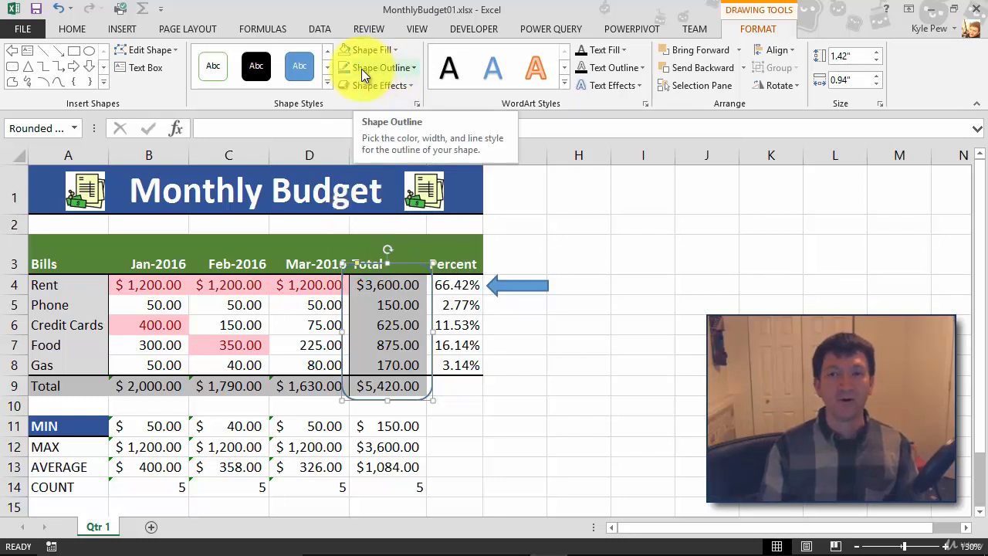
Give the rounded rectangle around the totals a red outline with a 3 pt weight.
left_click(398, 70)
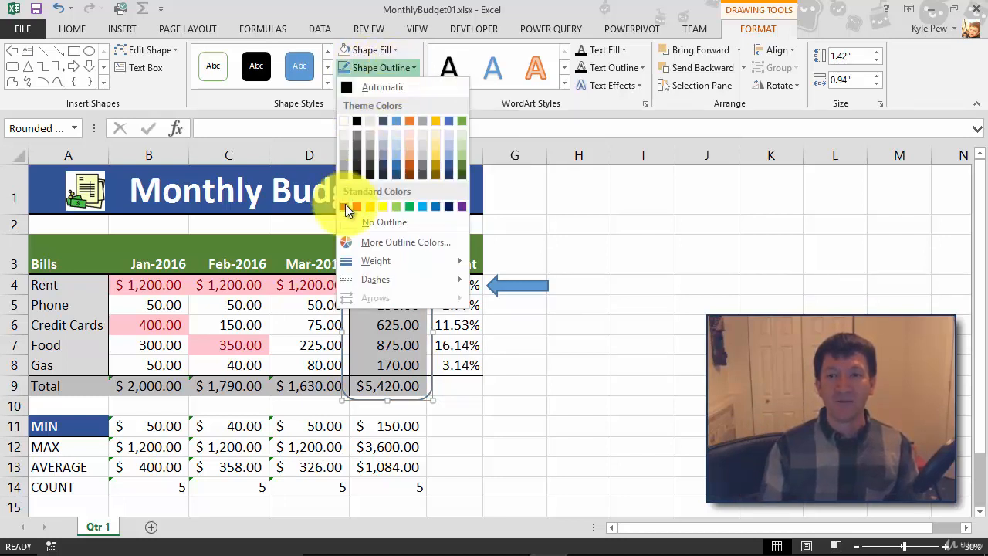
left_click(357, 207)
left_click(412, 70)
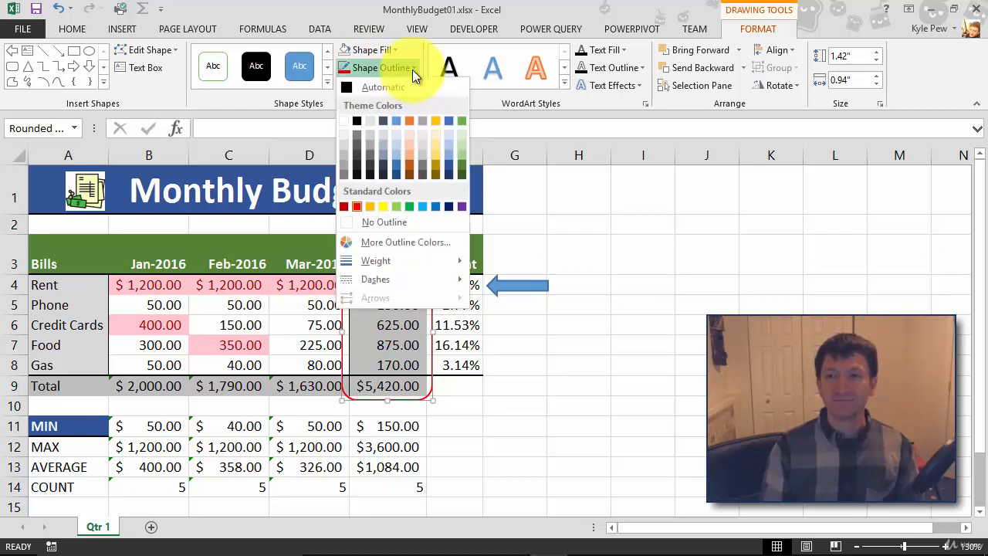
mouse_move(362, 261)
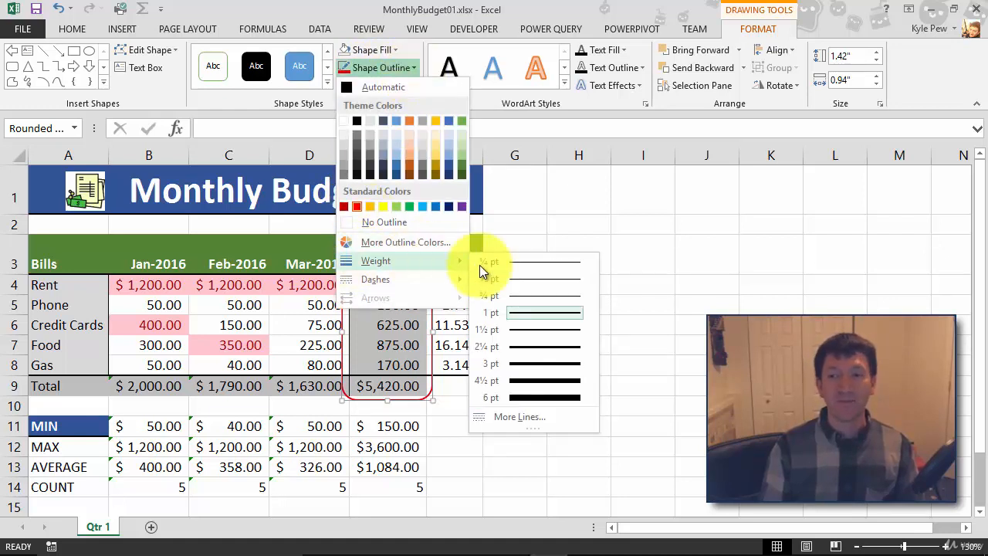
left_click(523, 362)
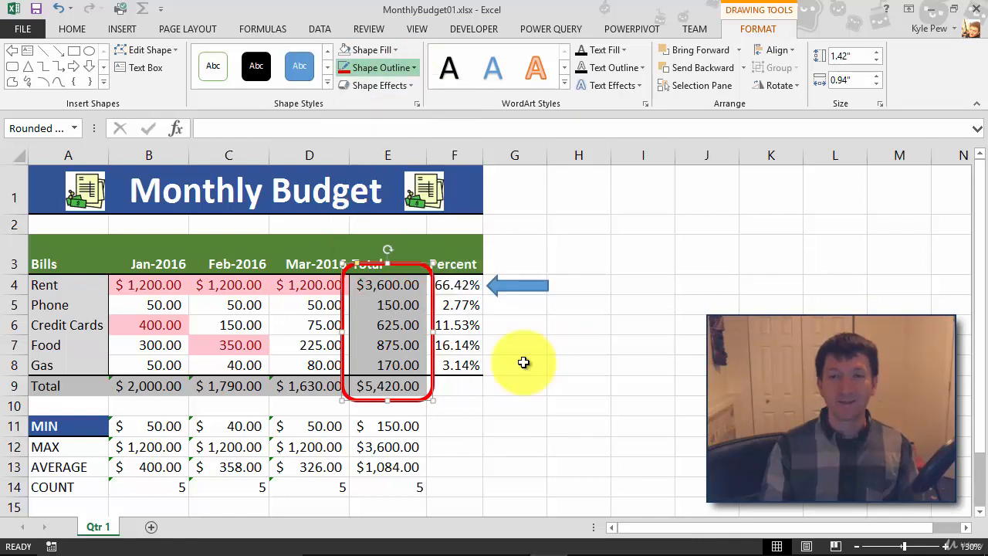
left_click(642, 290)
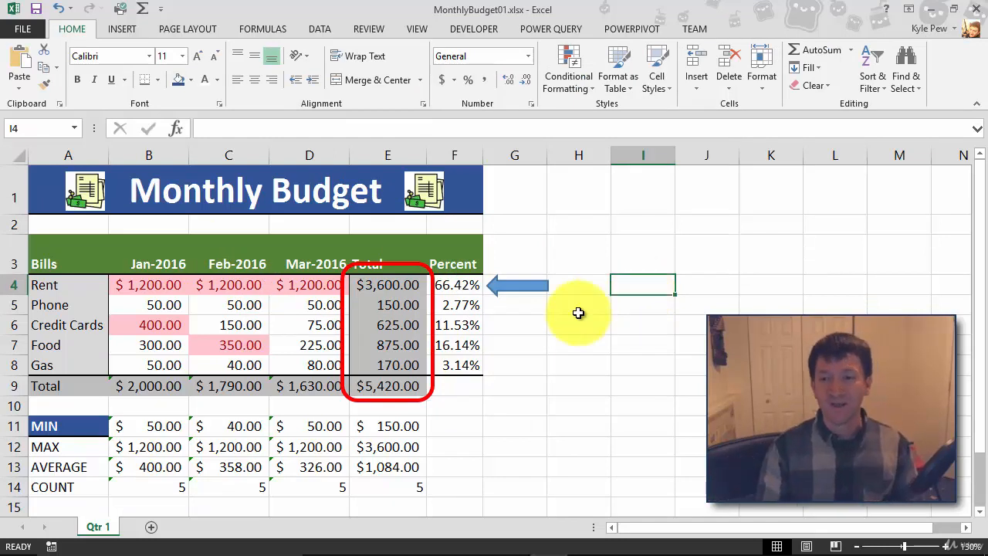
Resize the red rounded rectangle to about 1.25" high by 0.82" wide so it frames only the Total values in E4:E9.
left_click(382, 265)
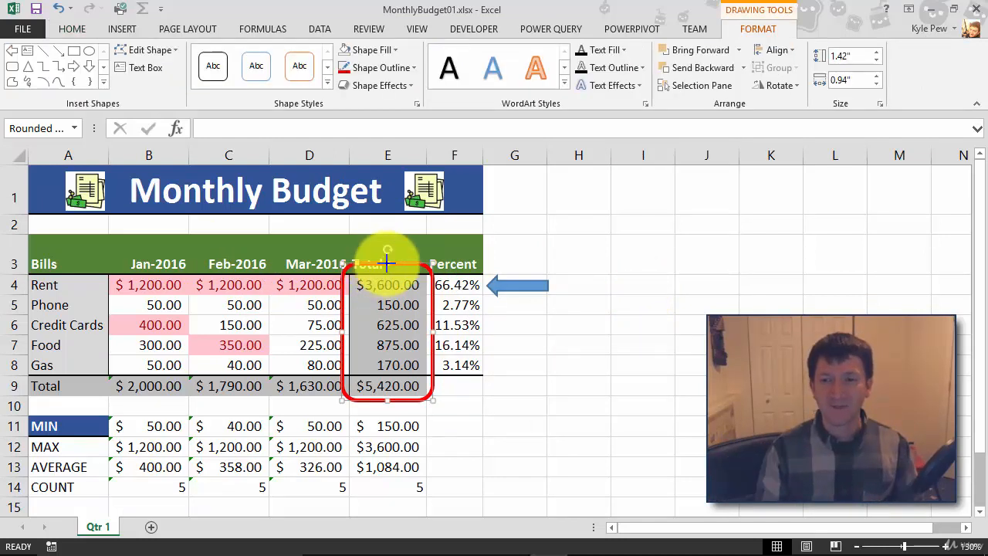
left_click_drag(387, 263, 388, 270)
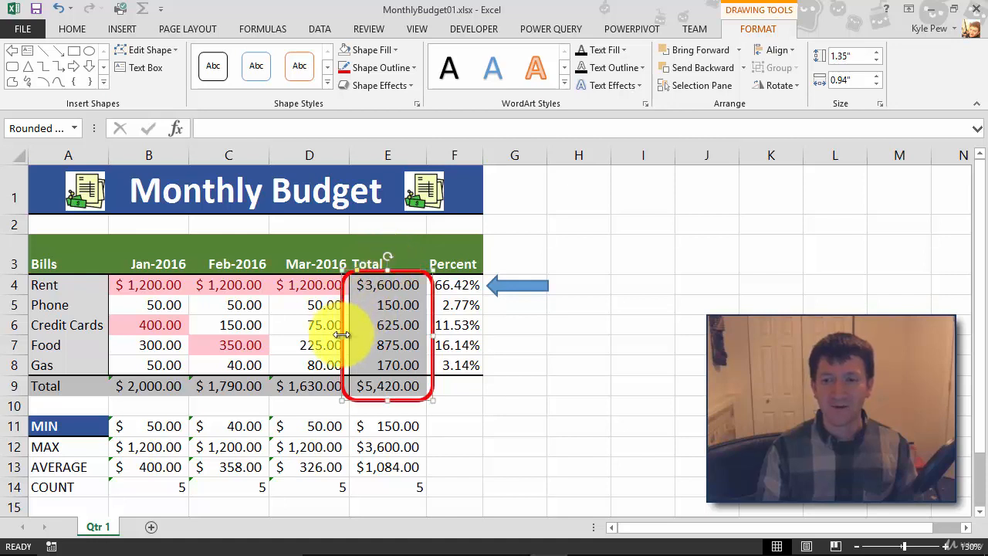
left_click_drag(342, 335, 347, 334)
left_click_drag(433, 335, 425, 334)
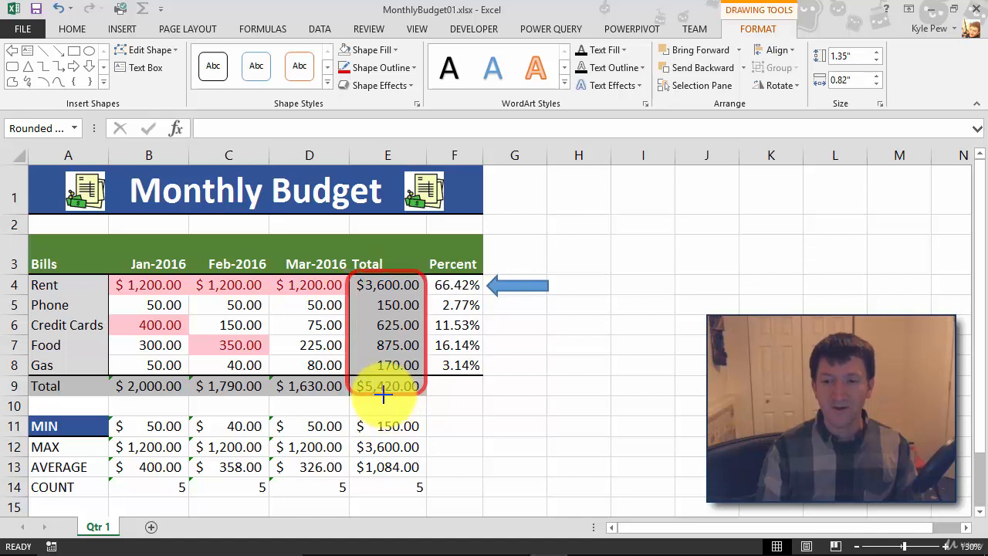
left_click_drag(384, 394, 383, 396)
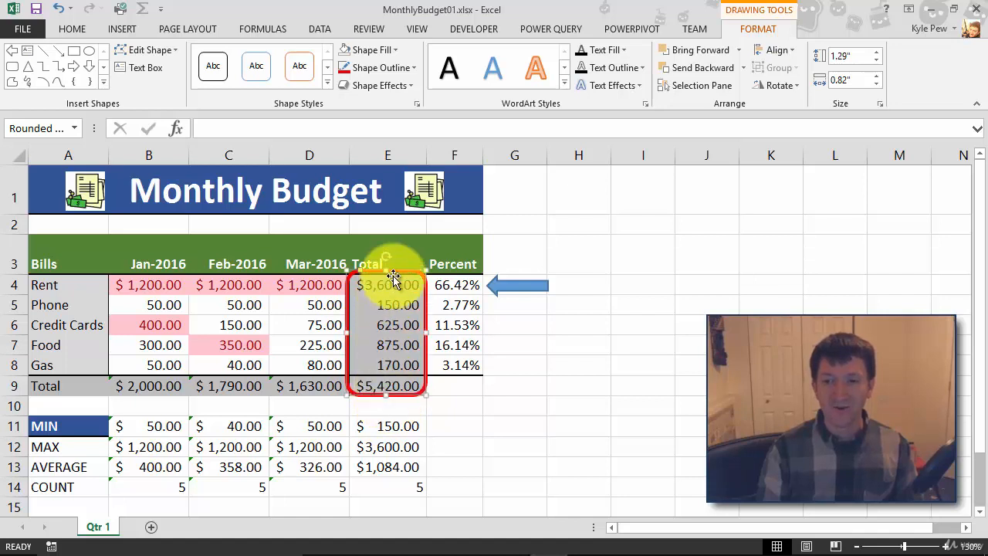
left_click_drag(386, 270, 386, 274)
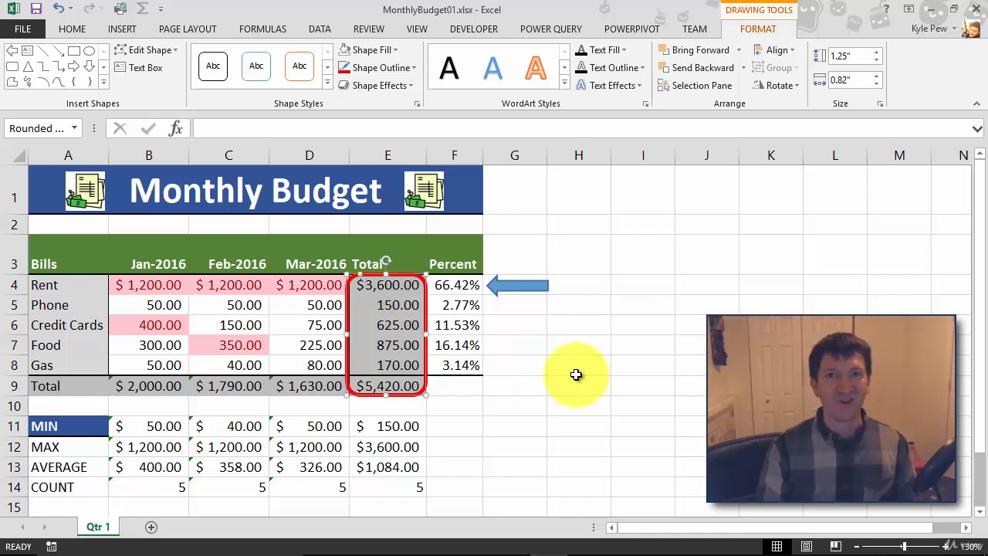
Fill the arrow pointing at the Rent percentage with standard red.
left_click(512, 296)
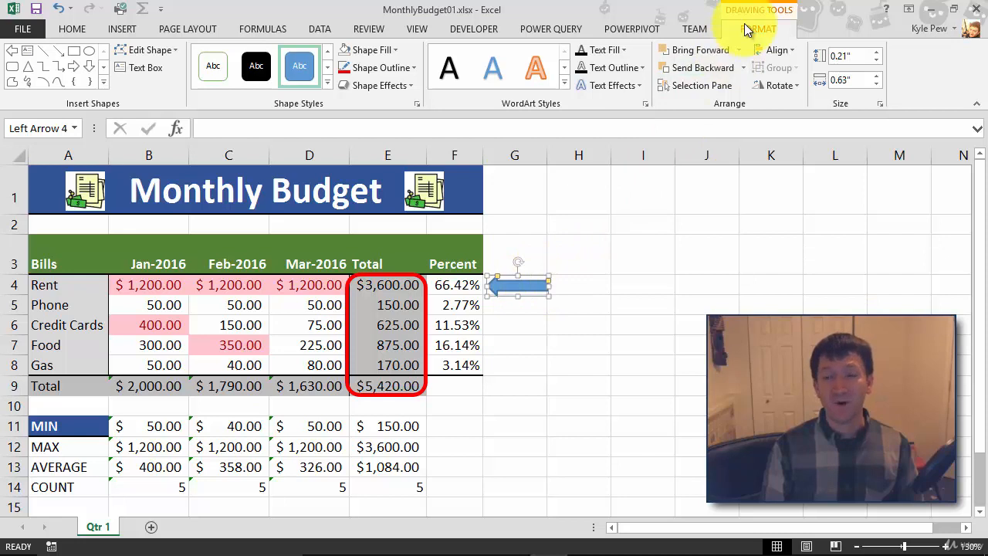
left_click(394, 49)
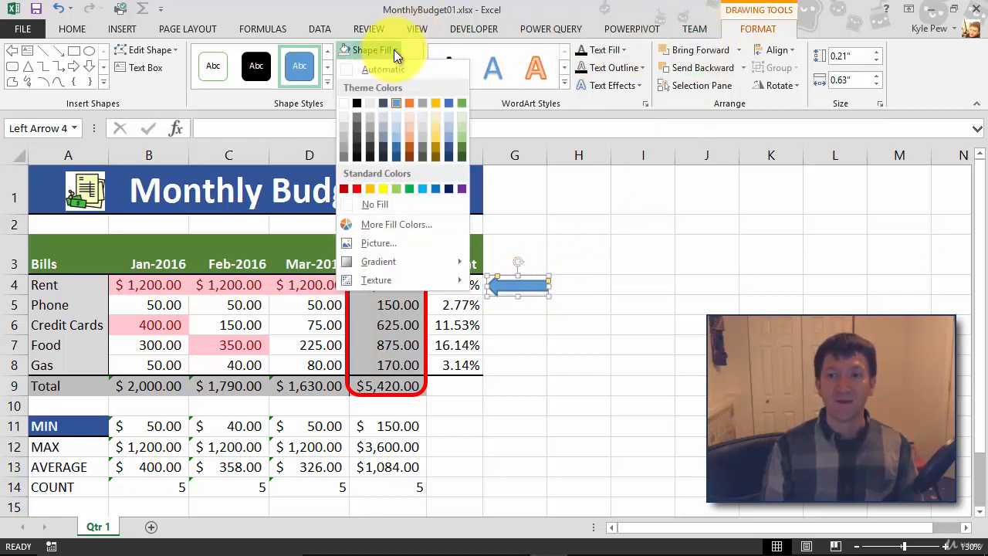
left_click(356, 190)
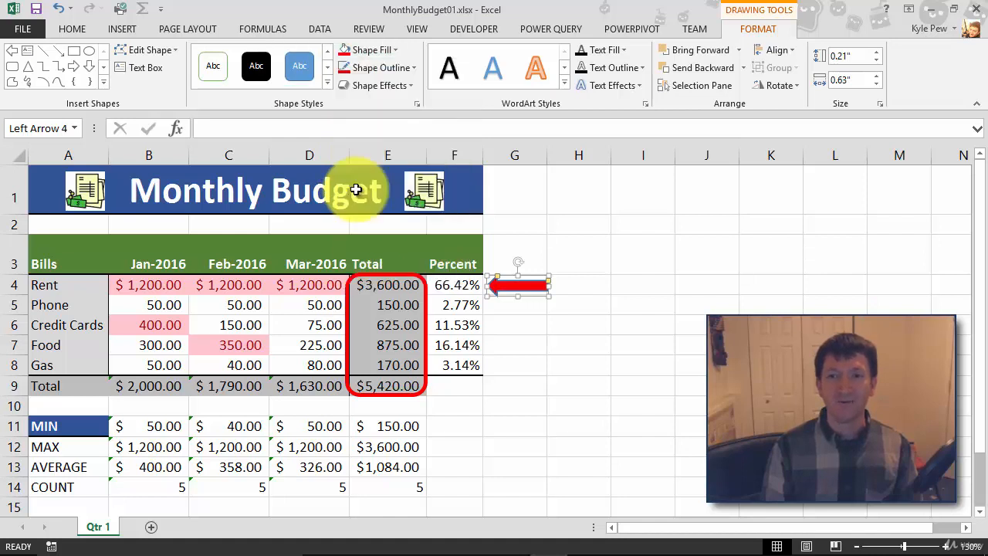
Give the arrow beside the Rent percentage a dark red outline with a 2¼ pt weight.
left_click(395, 68)
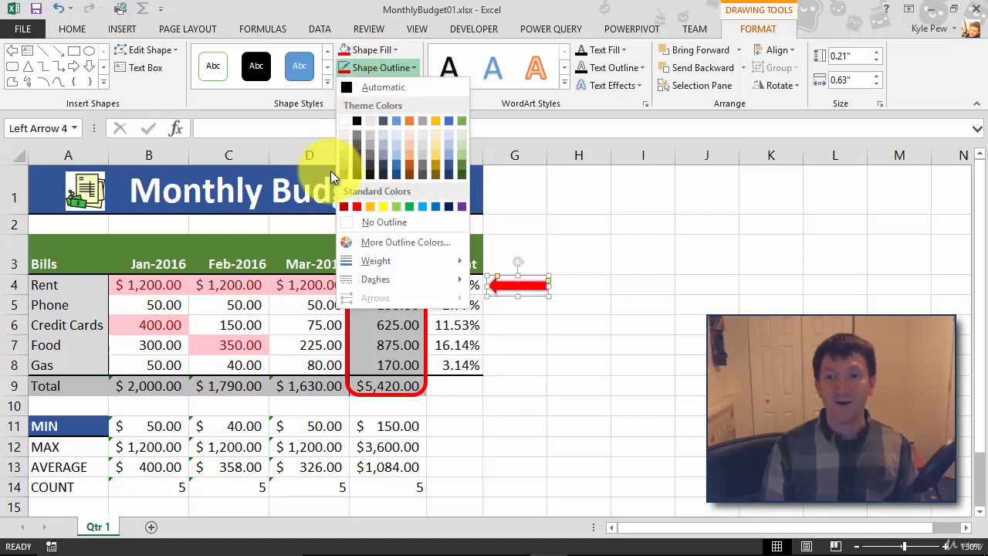
left_click(343, 205)
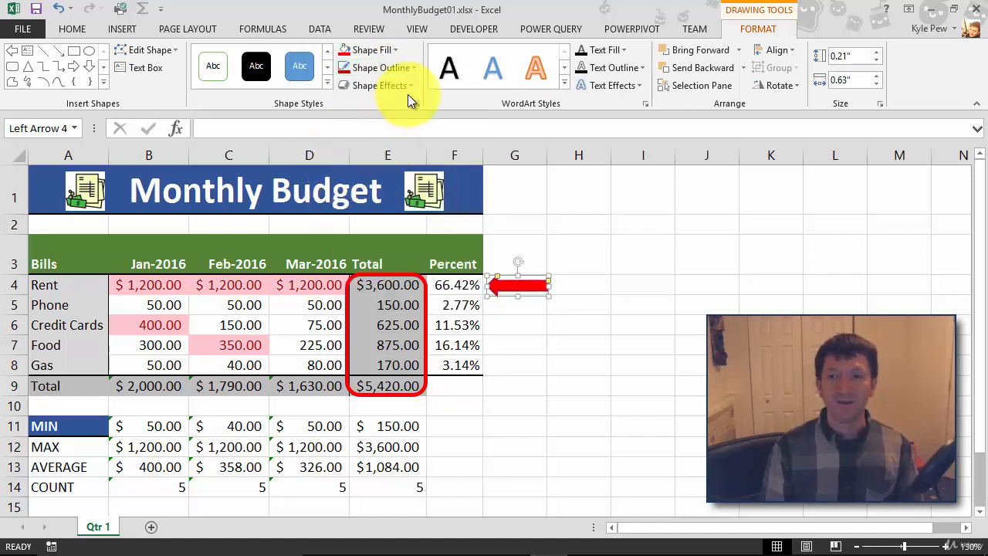
left_click(413, 68)
mouse_move(389, 258)
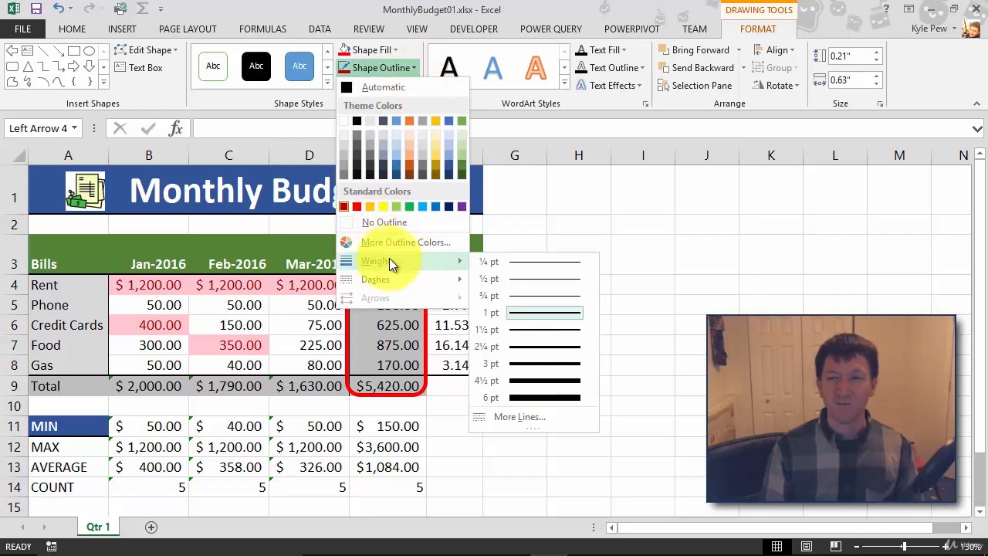
left_click(525, 343)
left_click(513, 323)
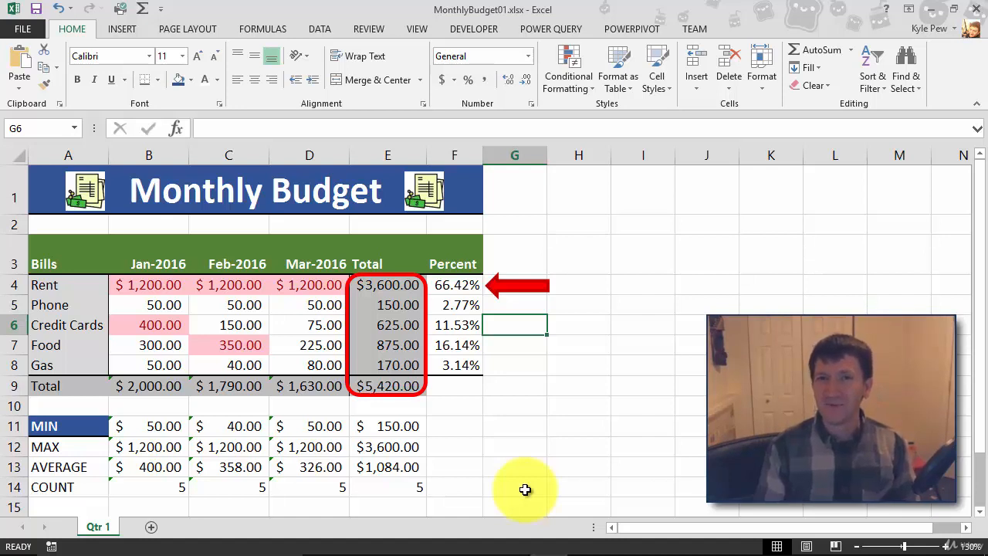
Insert a Smiley Face shape about 0.84" high by 0.8" wide below the Percent column.
left_click(119, 34)
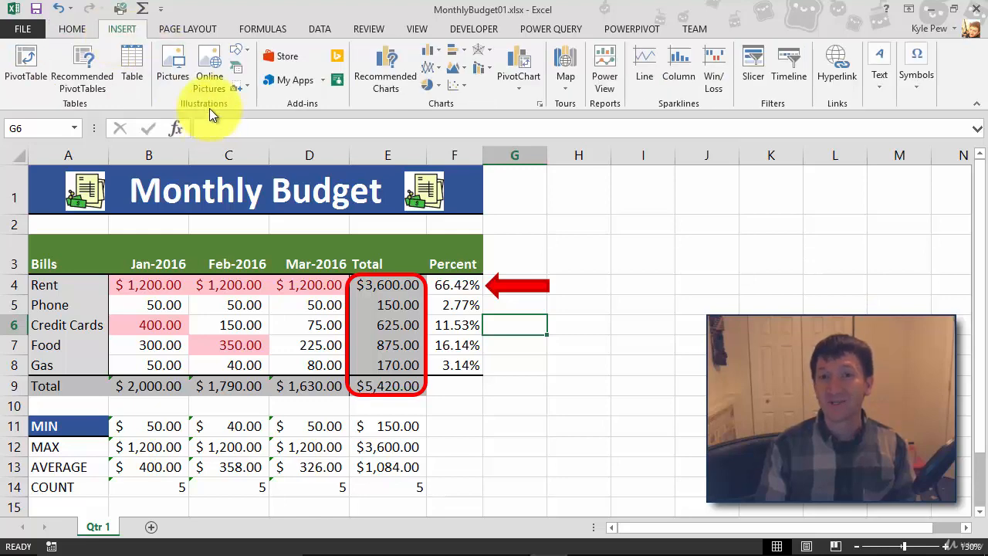
left_click(243, 50)
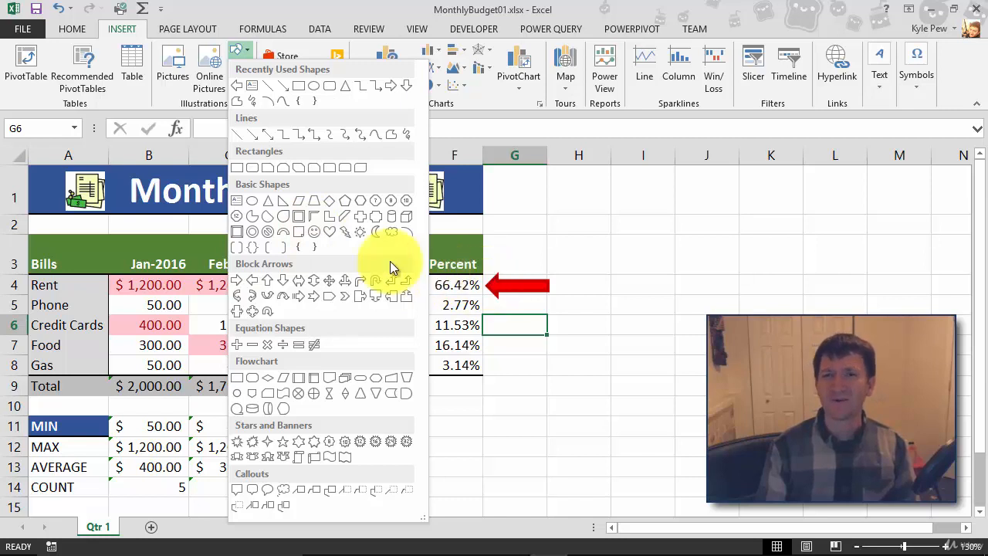
left_click(315, 233)
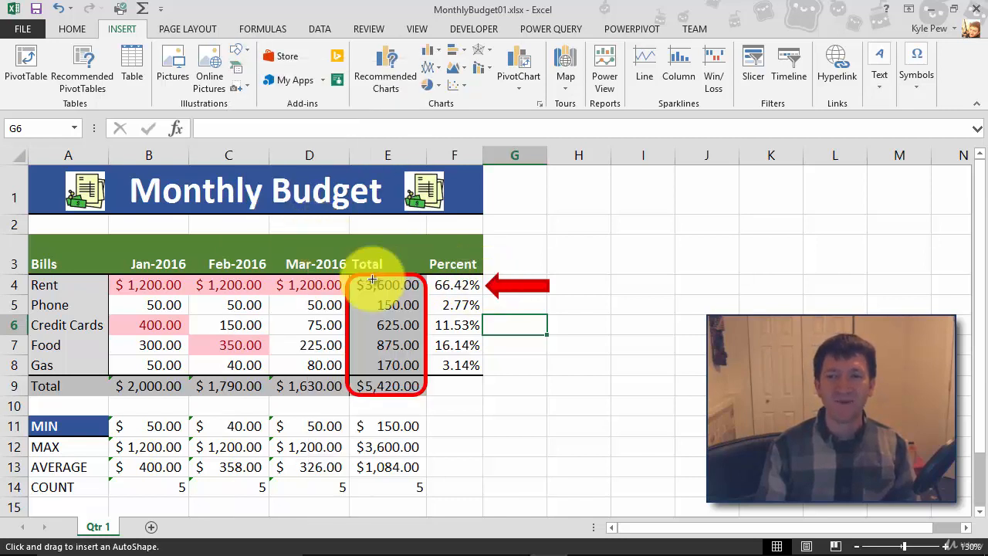
mouse_move(477, 423)
left_mouse_down()
mouse_move(542, 475)
mouse_move(556, 500)
left_mouse_up()
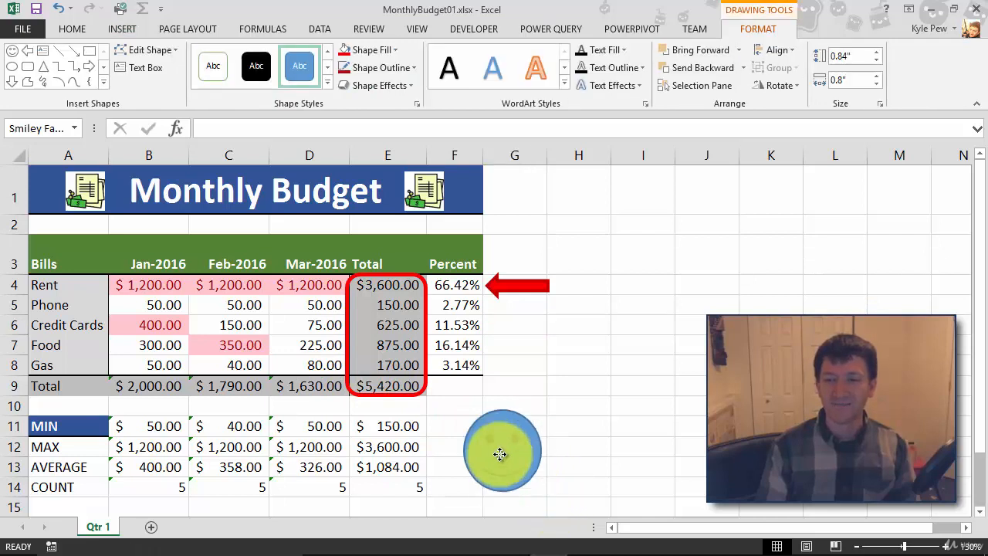
Move the smiley face up beside the MIN and MAX rows and reshape its mouth into a straight line.
left_click_drag(503, 455, 479, 436)
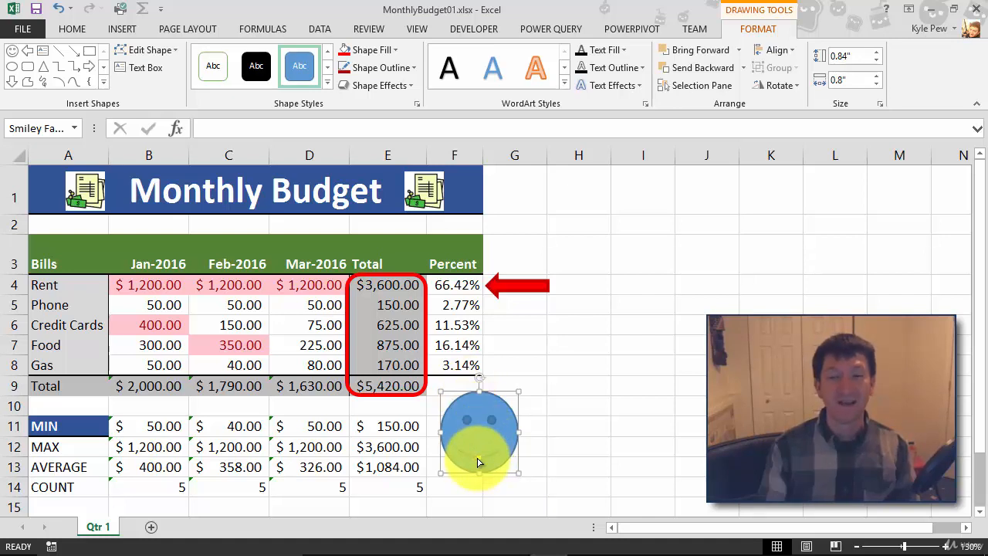
mouse_move(478, 462)
left_mouse_down()
mouse_move(474, 441)
mouse_move(479, 450)
left_mouse_up()
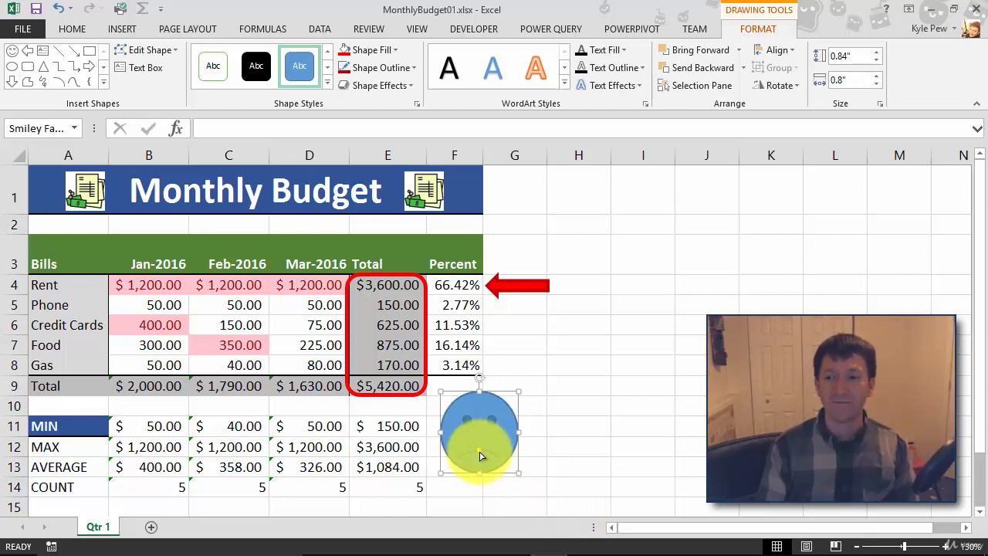
left_click_drag(479, 456, 479, 453)
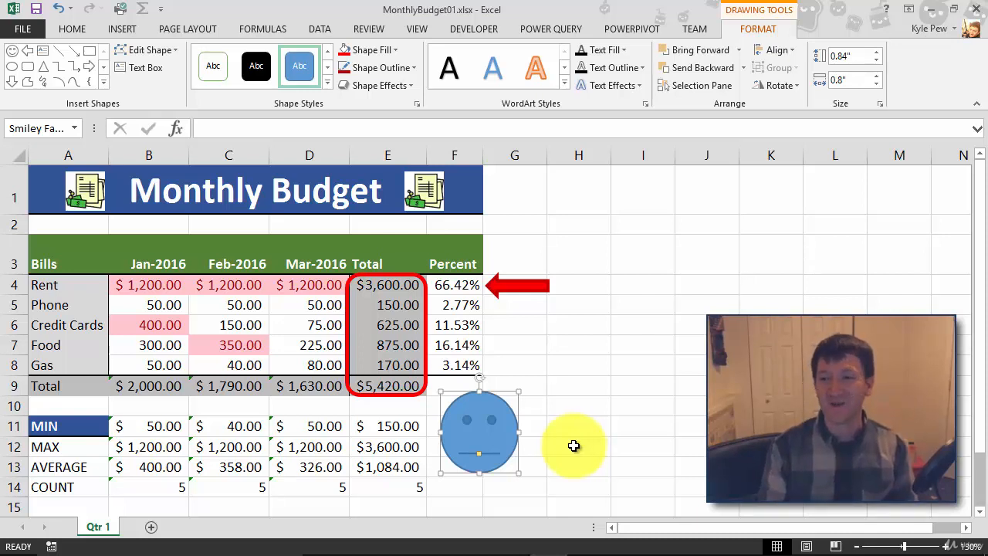
Lengthen the head of the red arrow and slightly adjust the corner rounding of the red rectangle around the totals.
left_click(511, 286)
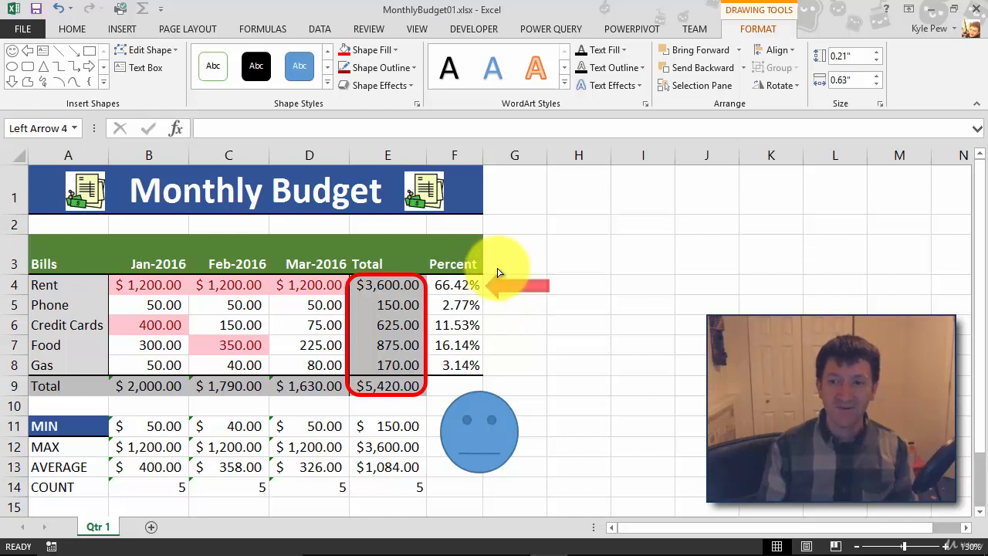
left_click_drag(498, 282, 546, 287)
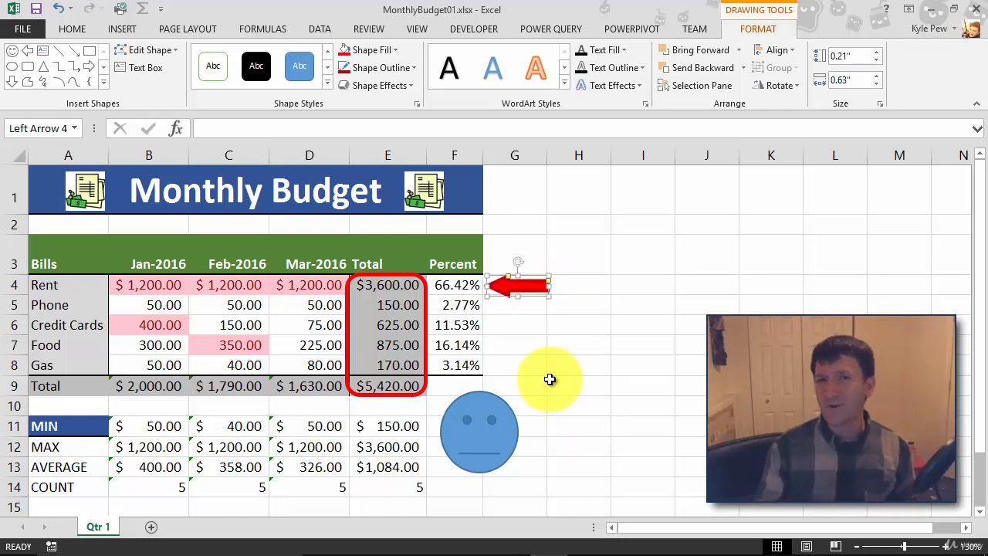
left_click(427, 305)
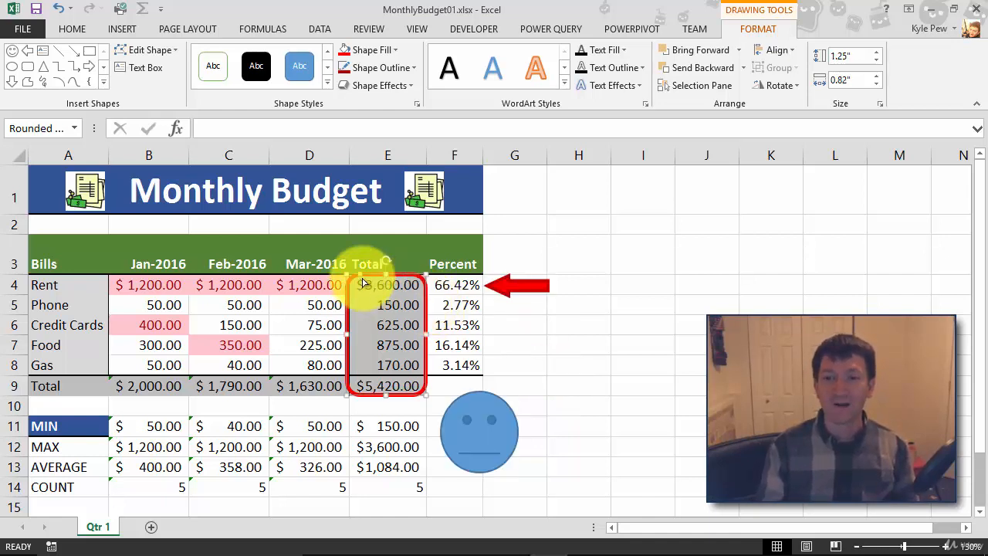
left_click_drag(359, 279, 358, 280)
Delete the smiley face shape from the sheet.
left_click(535, 334)
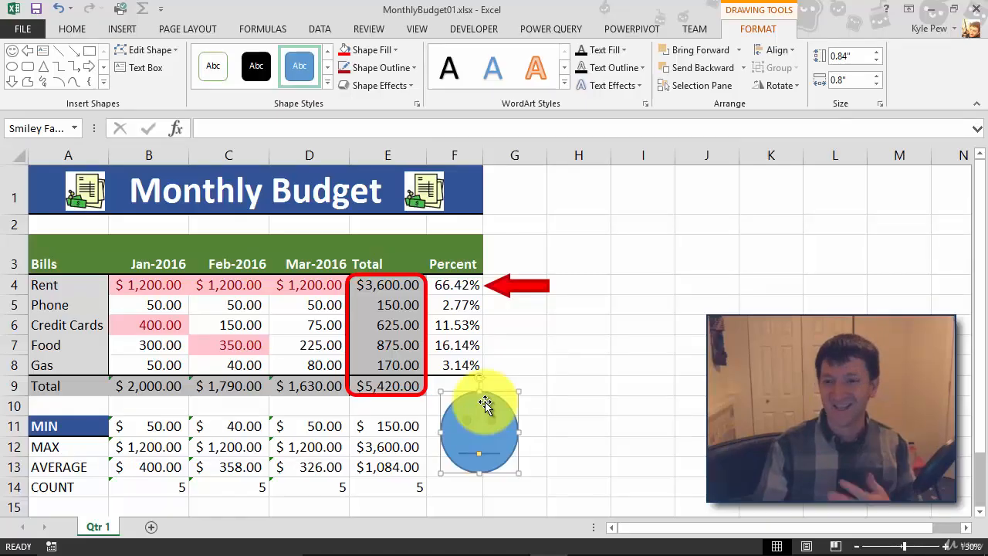
key("Delete")
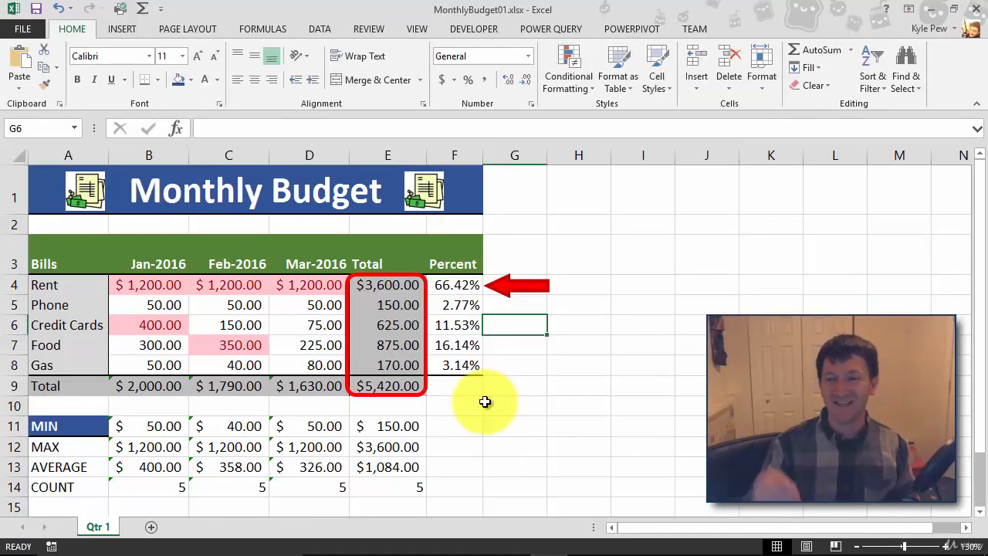